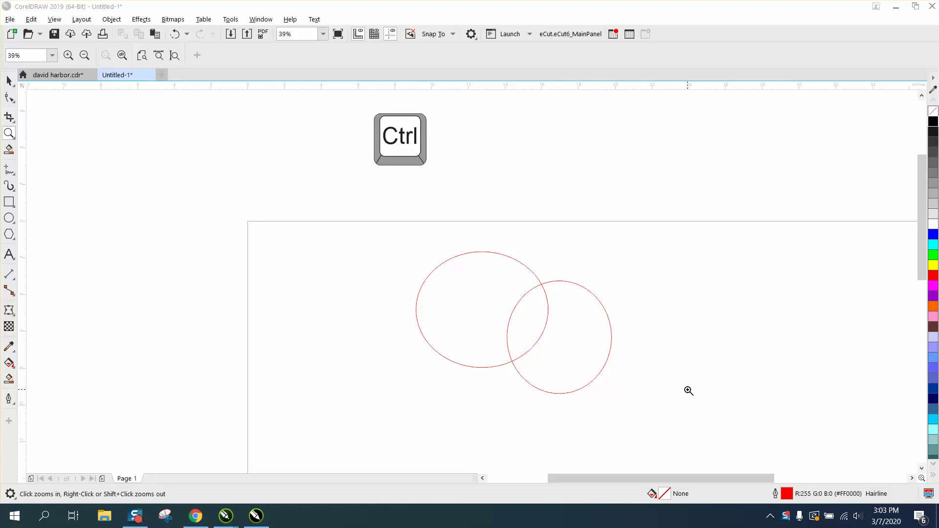
- With the Pick tool, select the Ctrl key graphic, deselect it, then select the left-hand ellipse
click(10, 81)
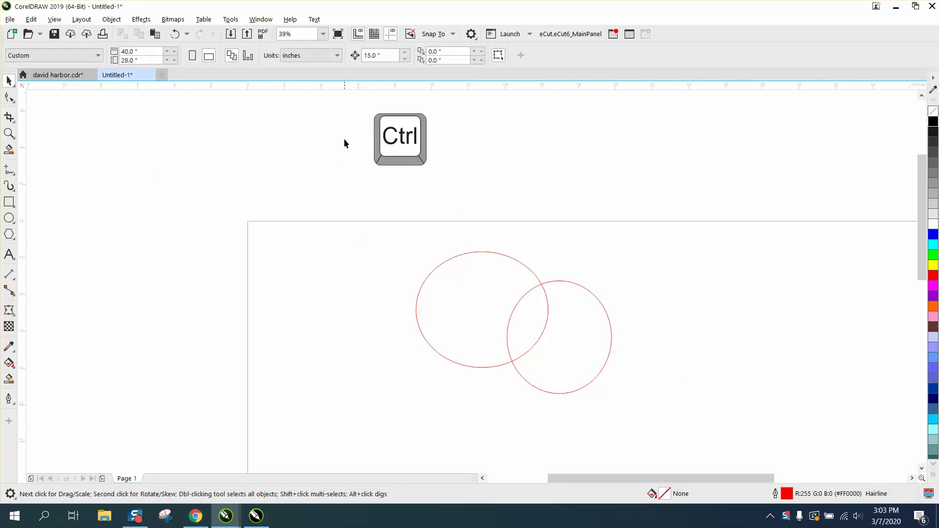
drag(416, 161, 434, 173)
click(327, 270)
click(431, 272)
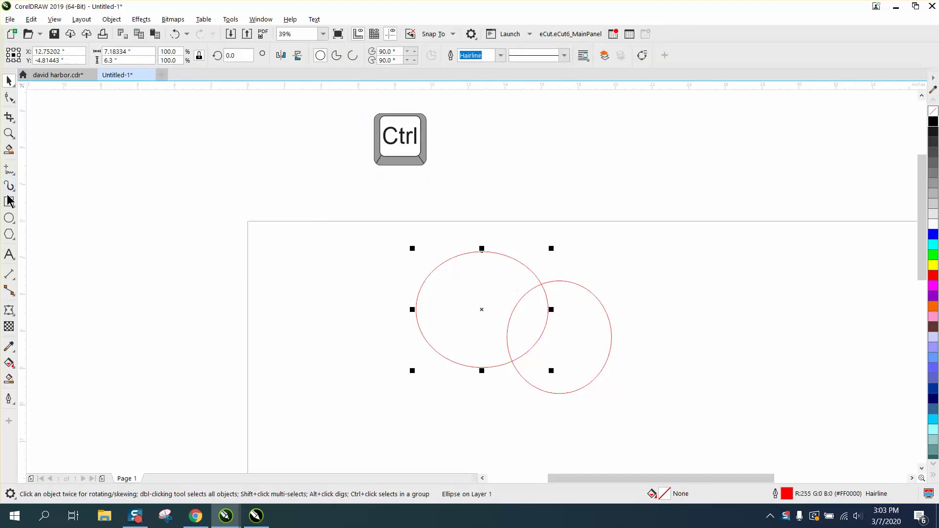
- Draw a new circle with the Ellipse tool to the left of the two ellipses
click(9, 218)
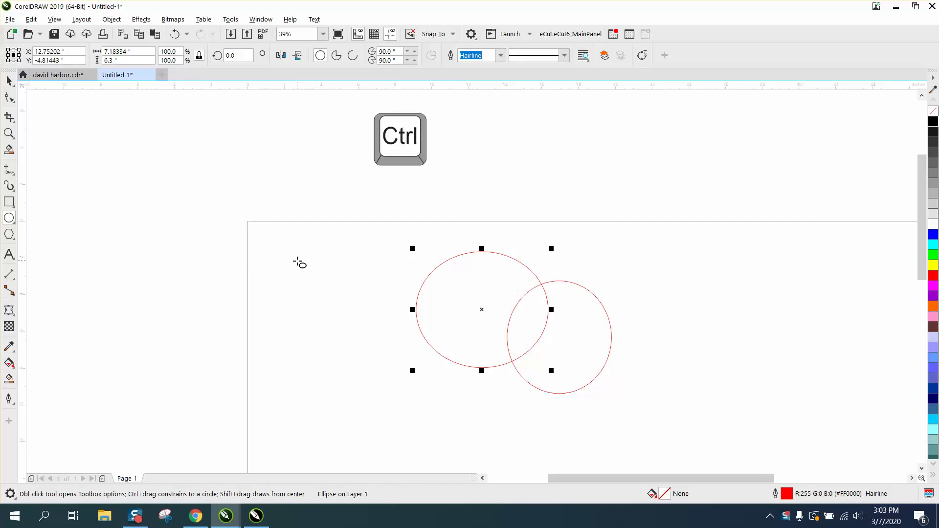
drag(359, 254, 247, 318)
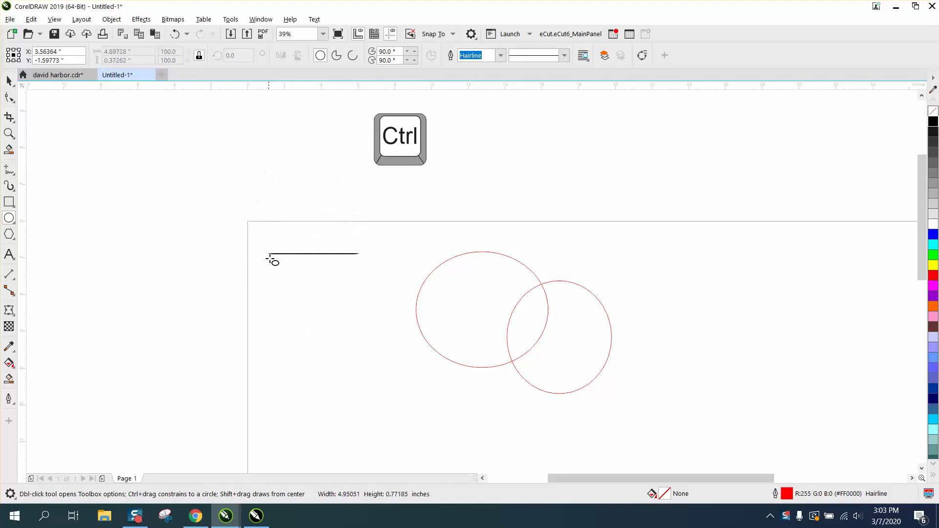
mouse_move(247, 319)
mouse_down()
mouse_move(275, 357)
mouse_move(255, 363)
mouse_up()
- Draw a rectangle above-left of the page, then return to the Pick tool
click(10, 203)
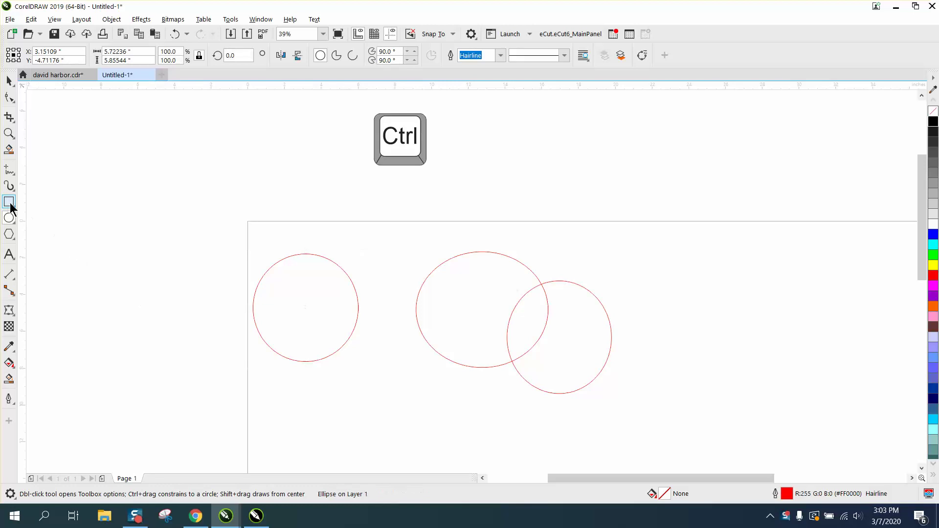
mouse_move(122, 206)
mouse_down()
mouse_move(123, 220)
mouse_move(206, 265)
mouse_up()
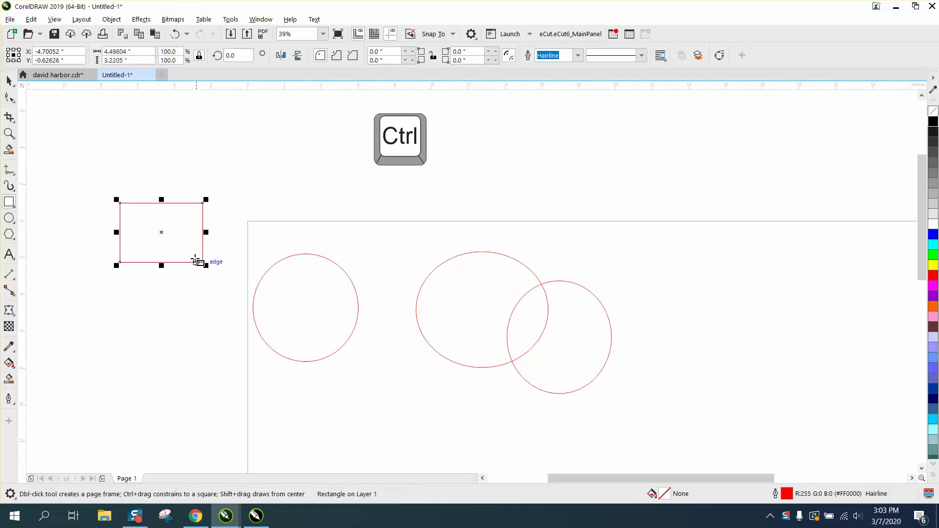
click(10, 82)
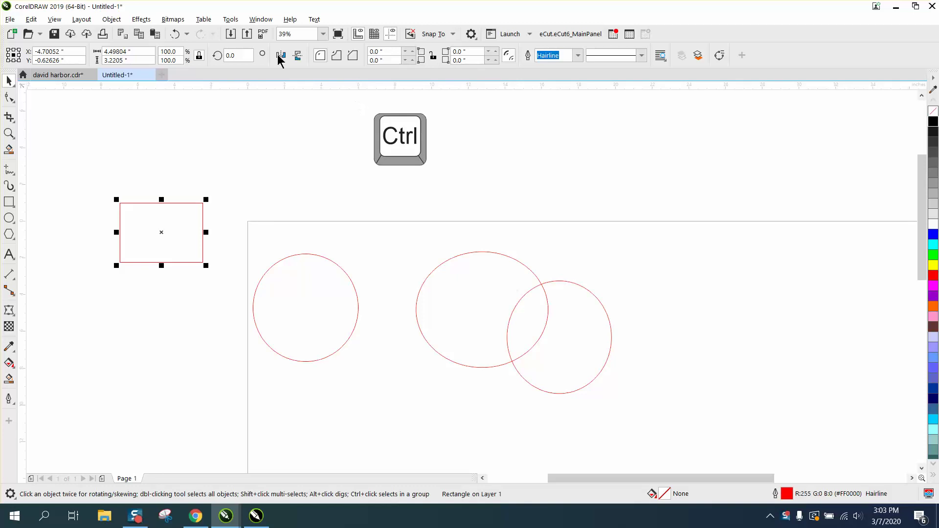
- Set Pick tool Ctrl/Shift keys to Traditional CorelDRAW, then draw a circle right of the Ctrl graphic
click(236, 22)
mouse_move(247, 33)
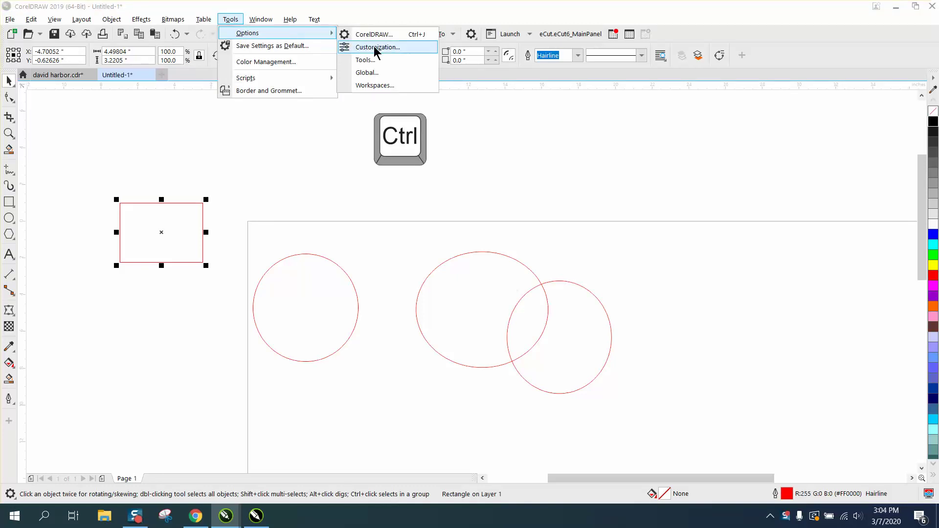
click(366, 60)
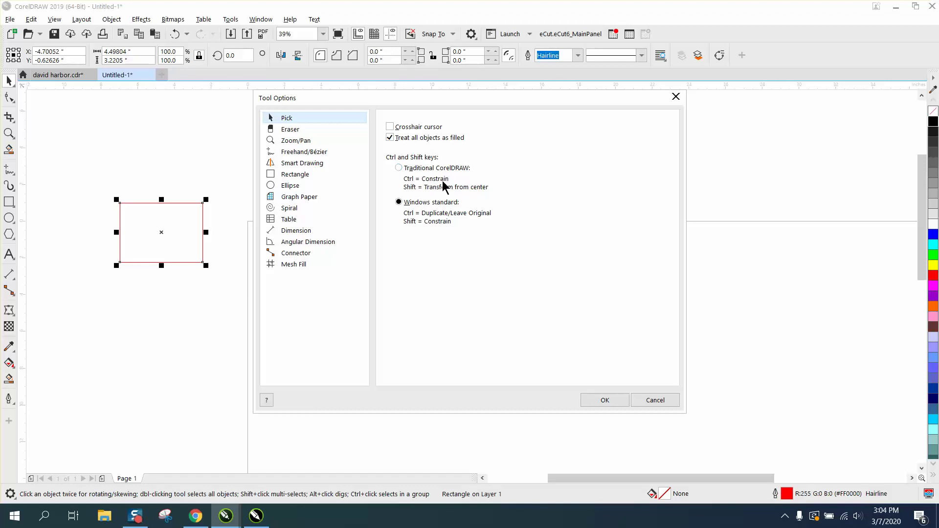
click(398, 168)
click(604, 400)
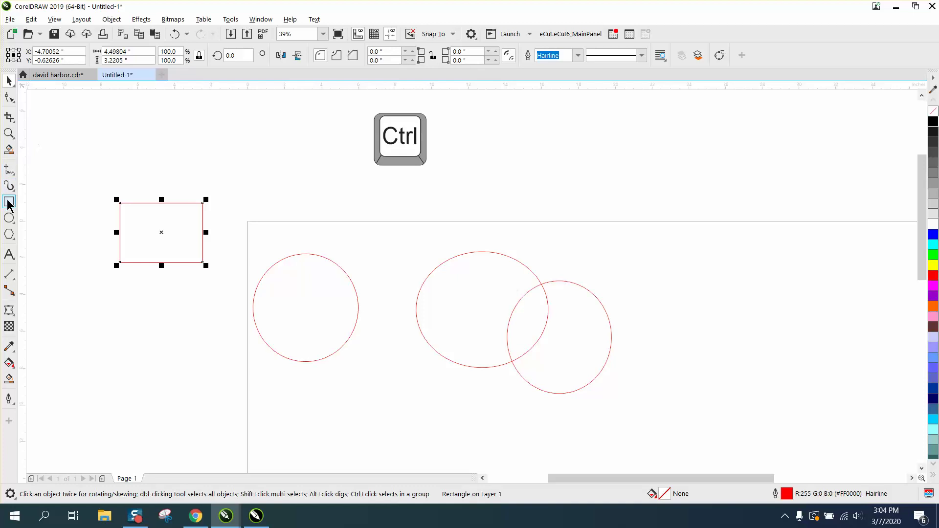
click(10, 218)
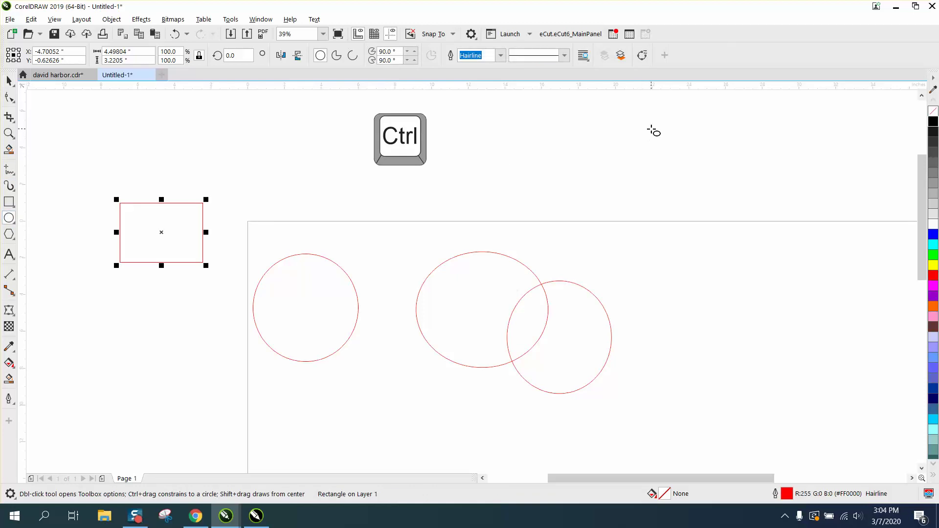
drag(652, 132, 548, 236)
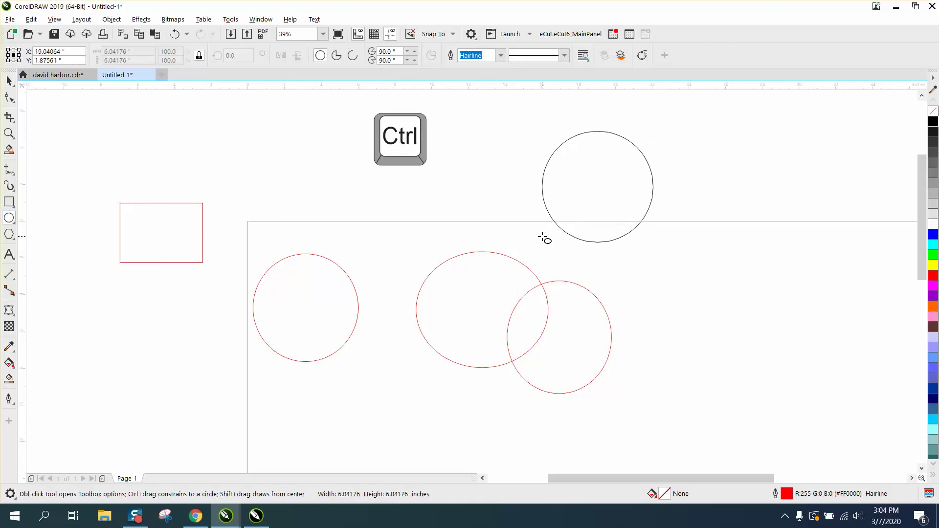
- Confirm CorelDRAW 2018's Pick Tool options show Traditional CorelDRAW, cancel, and return to CorelDRAW 2019
click(258, 515)
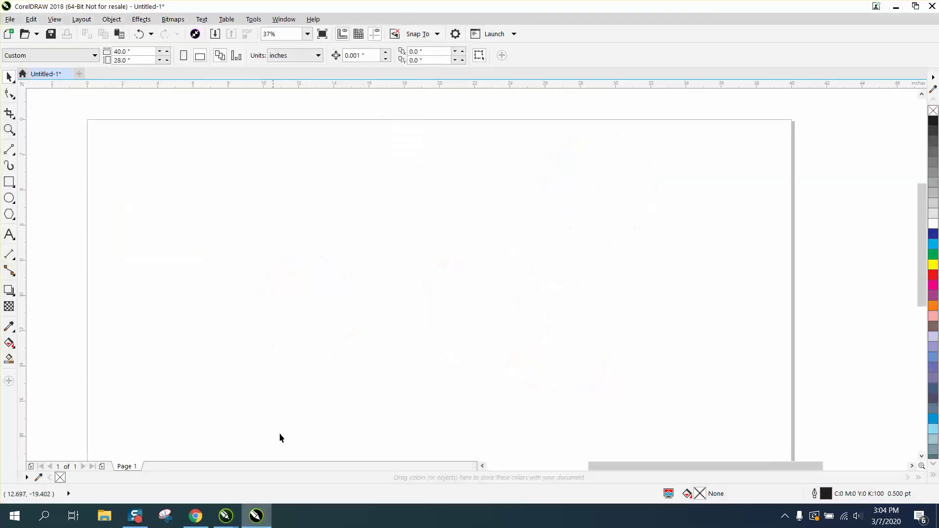
click(253, 20)
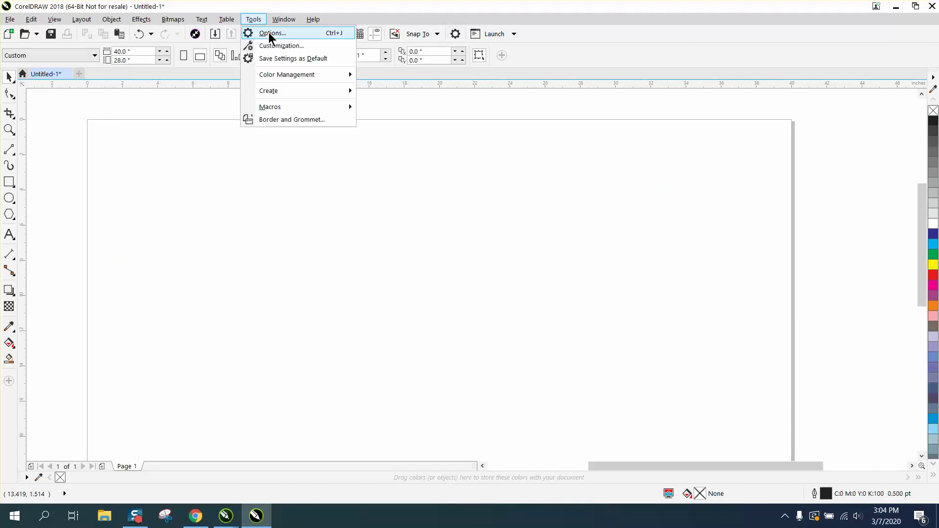
click(271, 35)
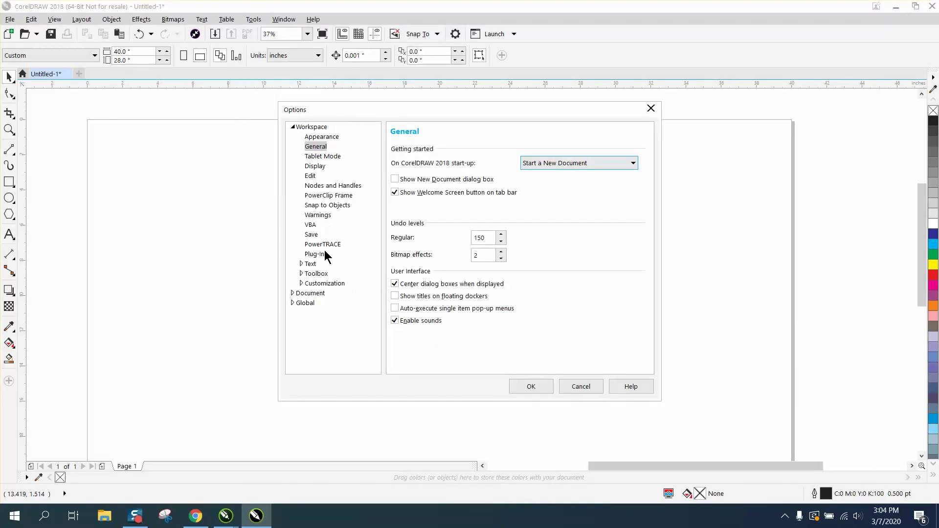
click(303, 273)
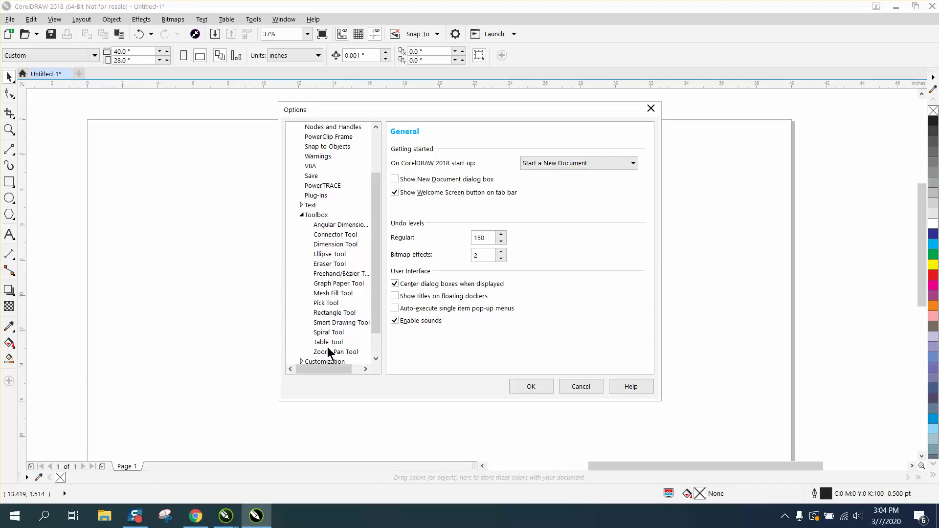
click(326, 303)
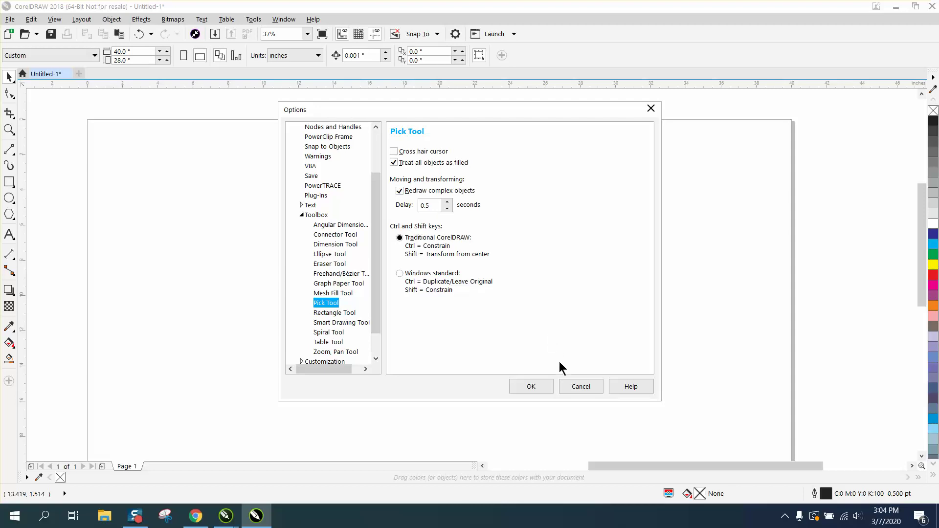
click(571, 386)
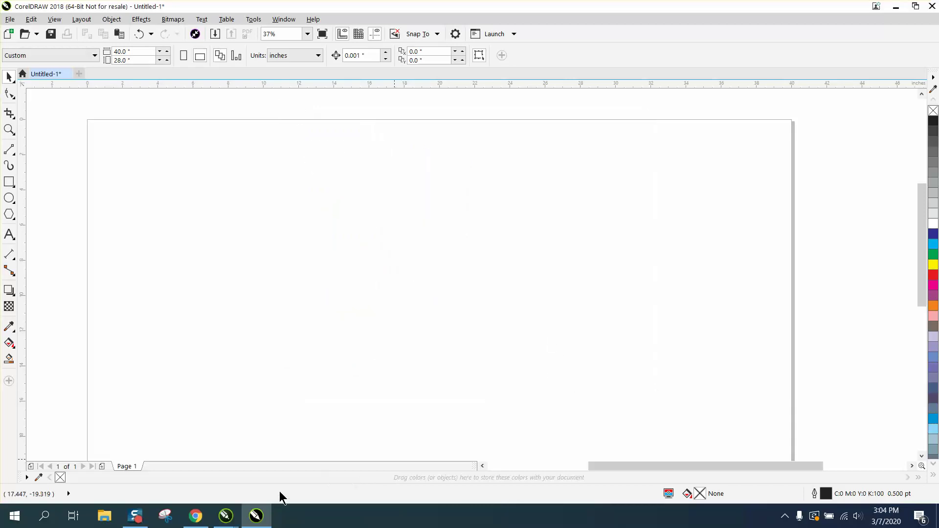
click(225, 516)
click(294, 445)
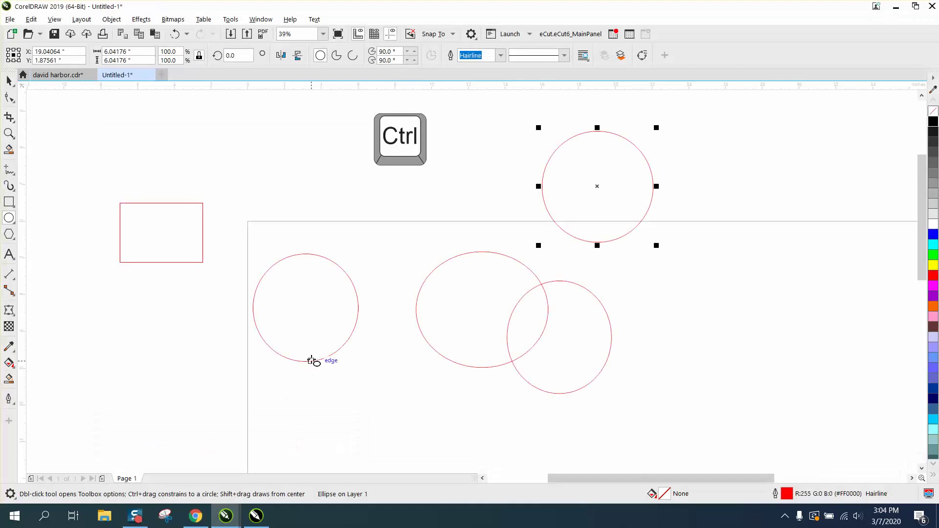